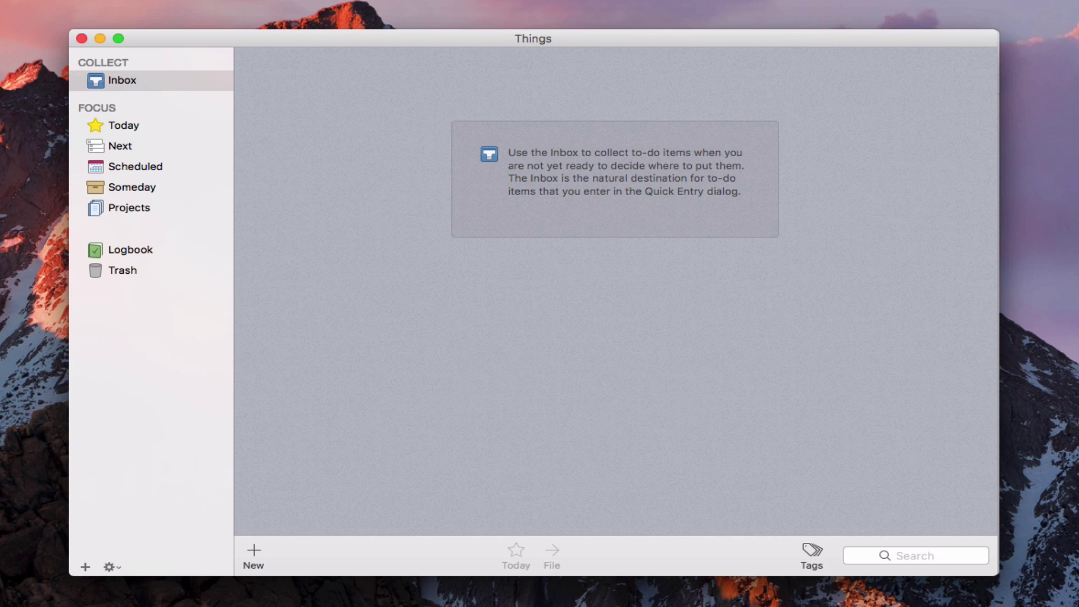
- Open Things Preferences with Command-comma, landing on the Quick Entry tab
{"action": "key", "text": "super+comma"}
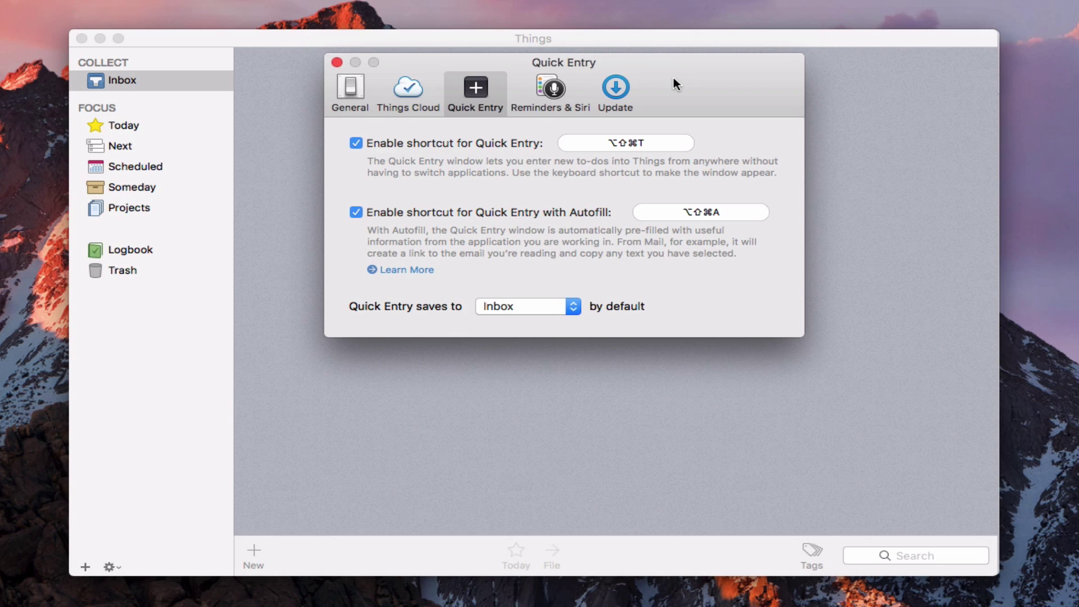
- Show the Things Cloud preferences and slide the Things Cloud switch on
{"action": "left_click", "coordinate": [404, 92]}
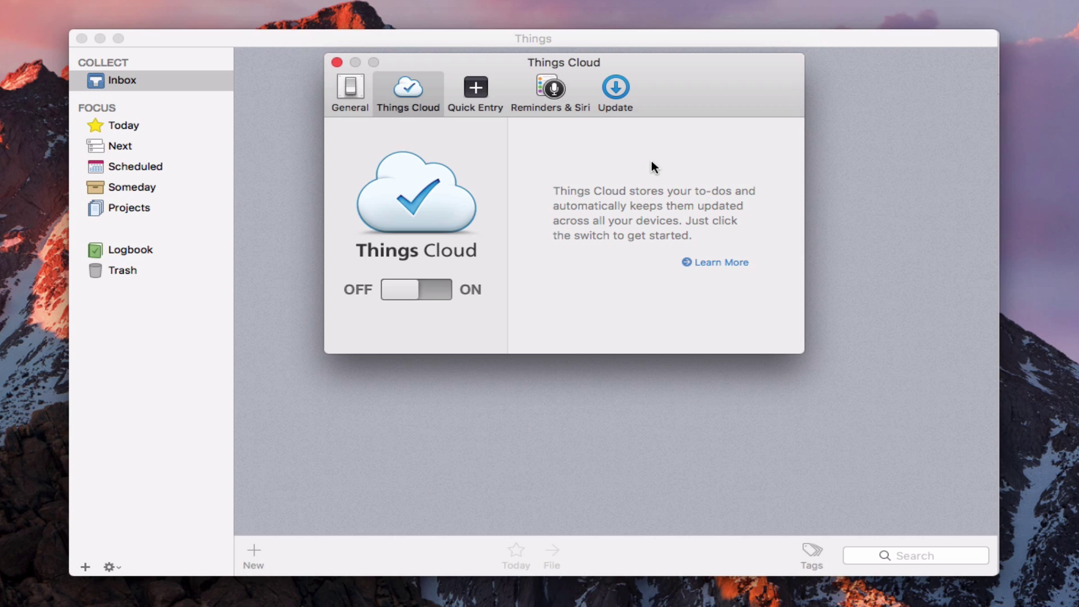
{"action": "left_click_drag", "start_coordinate": [419, 290], "coordinate": [440, 282]}
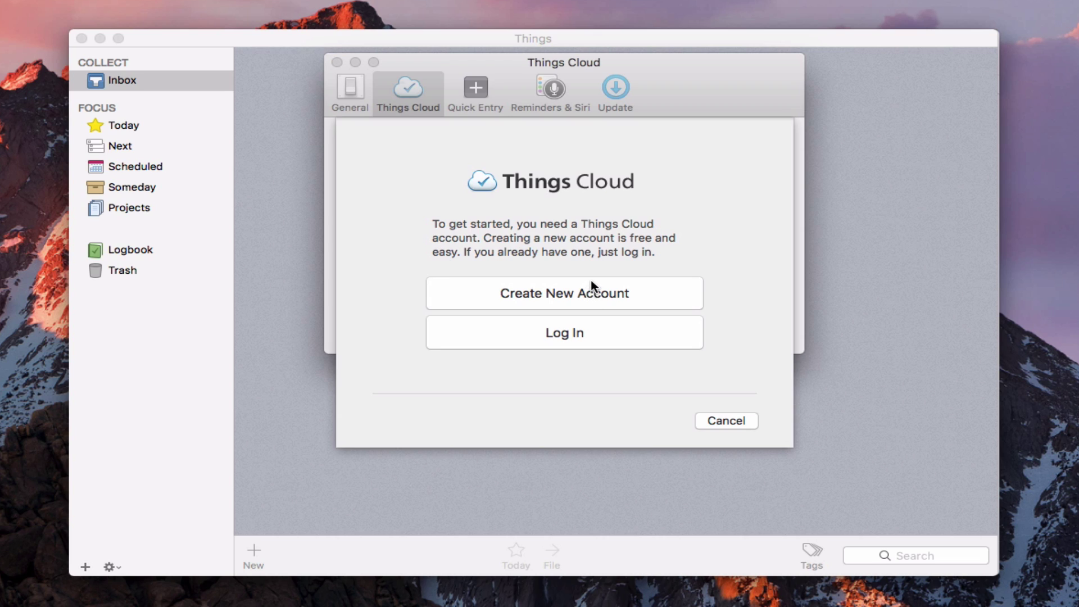
- Log into the existing Things Cloud account and keep only the to-dos from Things Cloud
{"action": "left_click", "coordinate": [565, 335]}
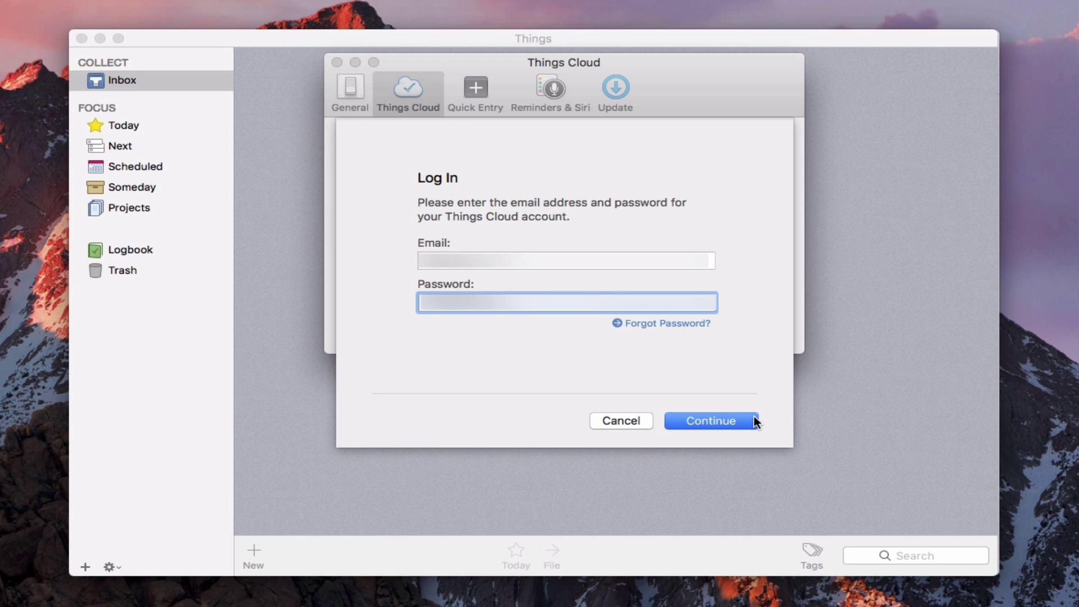
{"action": "left_click", "coordinate": [709, 421]}
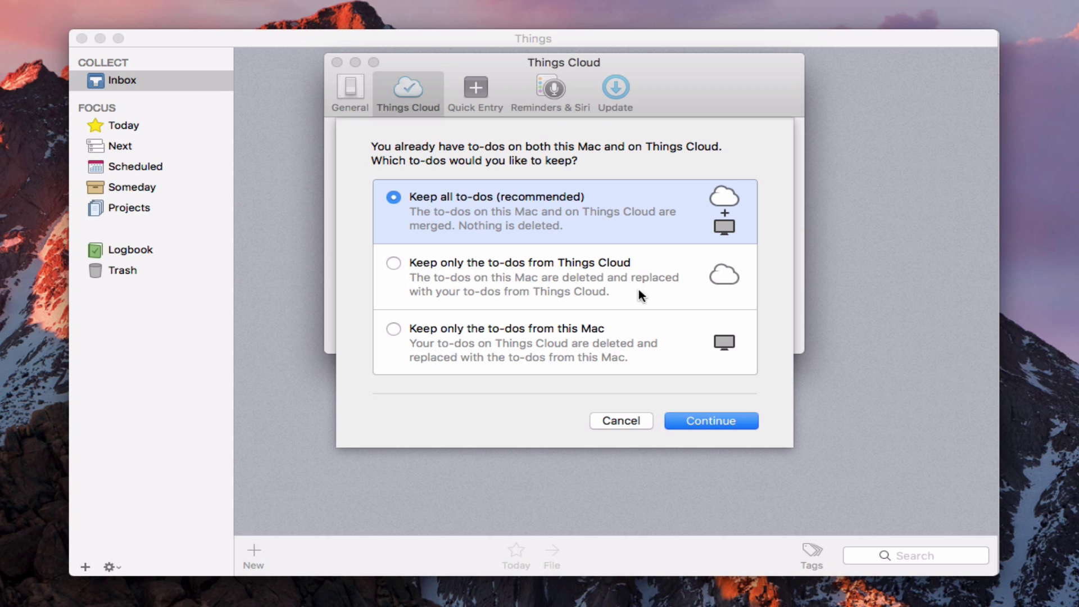
{"action": "left_click", "coordinate": [387, 265]}
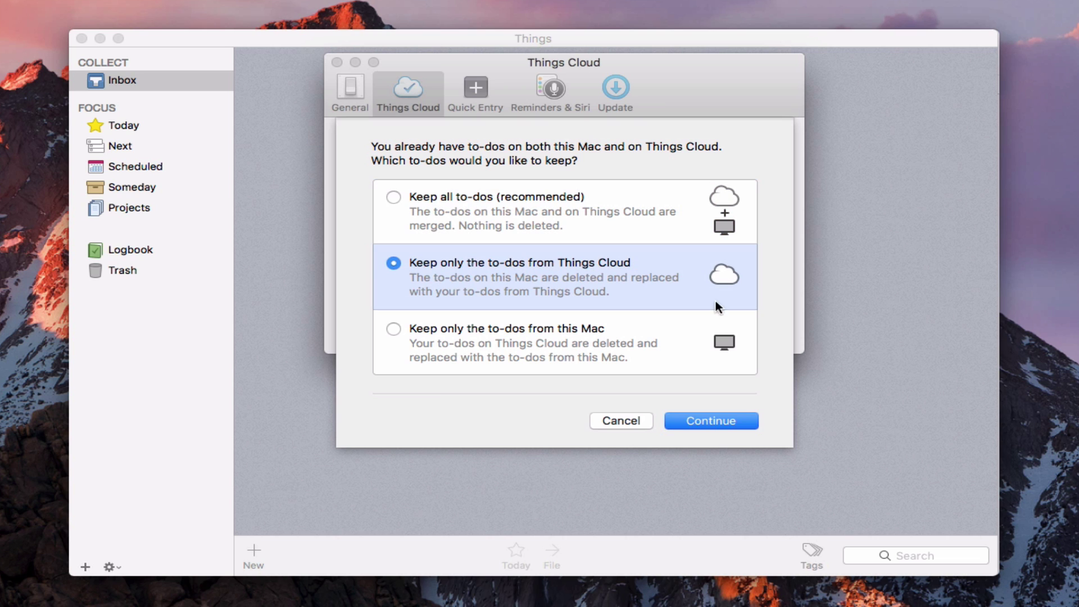
{"action": "left_click", "coordinate": [703, 426]}
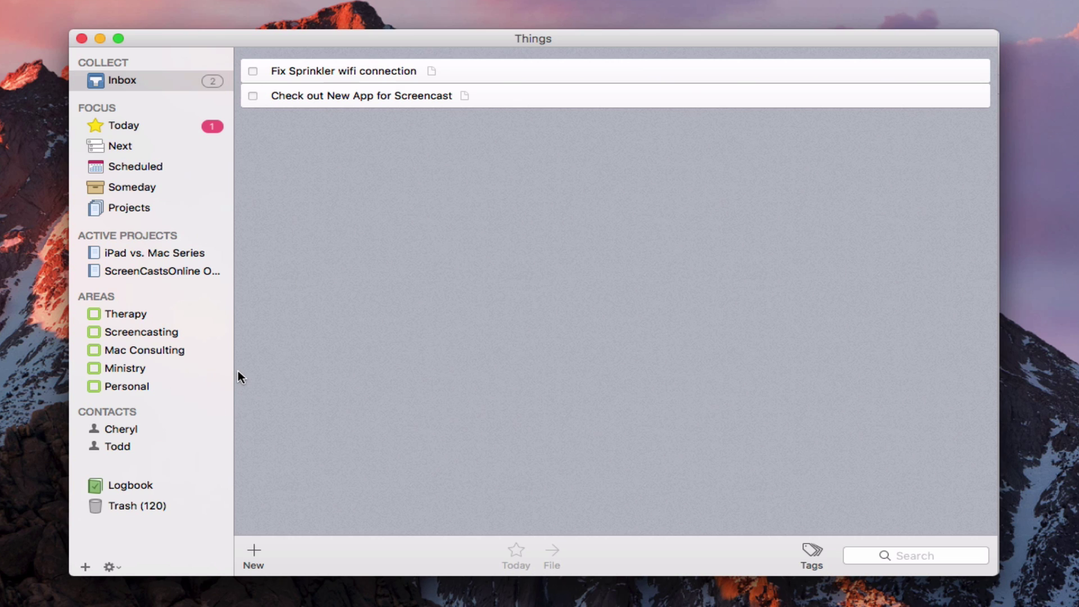
- After the Things Cloud sync completes, open the iPad vs. Mac Series project
{"action": "left_click", "coordinate": [159, 253]}
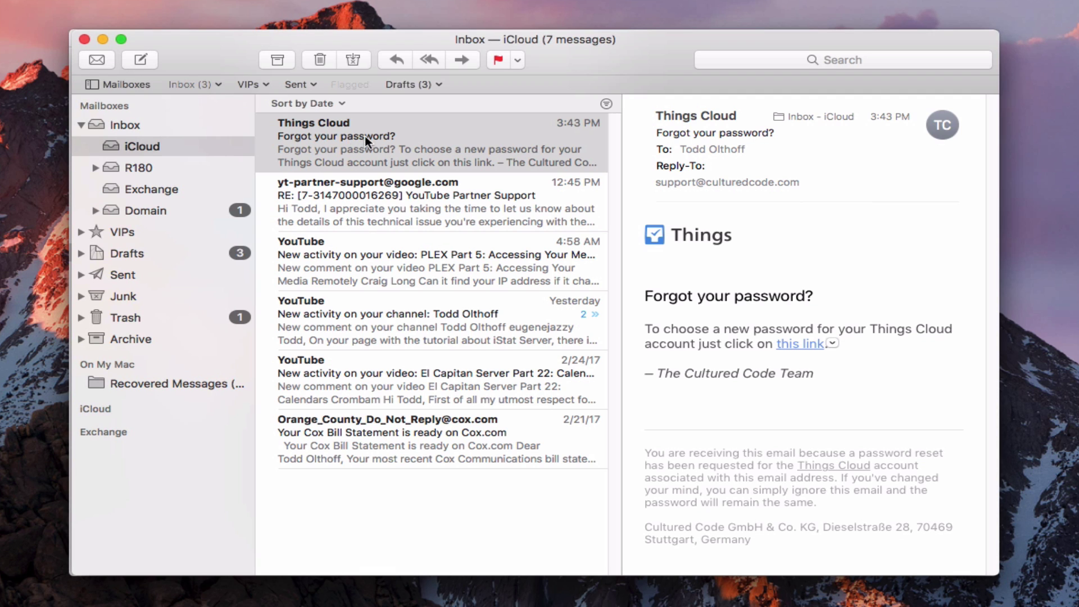
- Select the Things Cloud password-reset email and highlight its body from logo to signature
{"action": "left_click", "coordinate": [385, 143]}
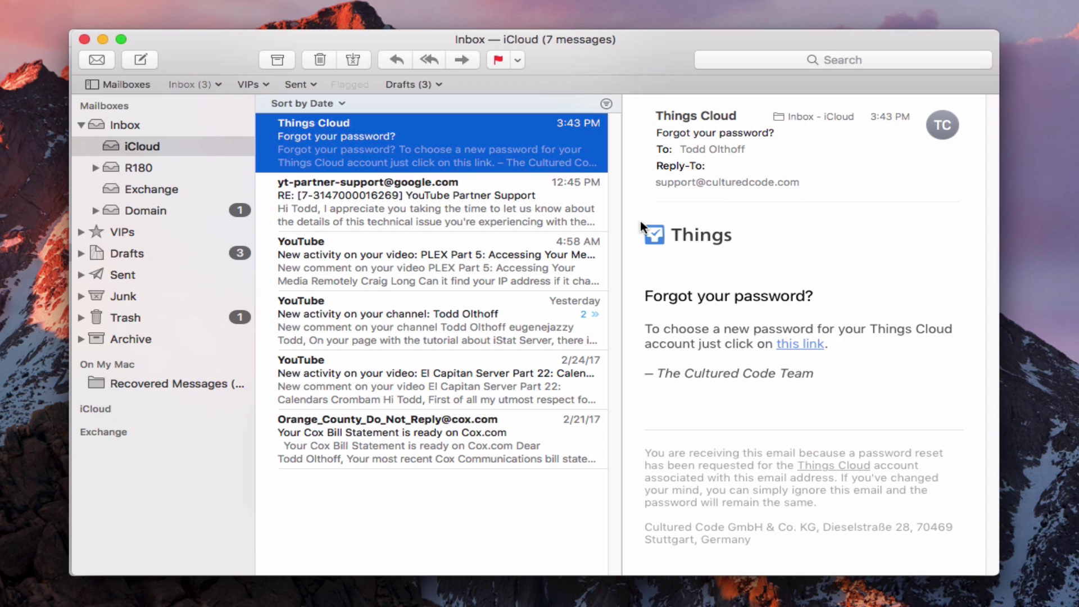
{"action": "left_click_drag", "start_coordinate": [641, 227], "coordinate": [821, 368]}
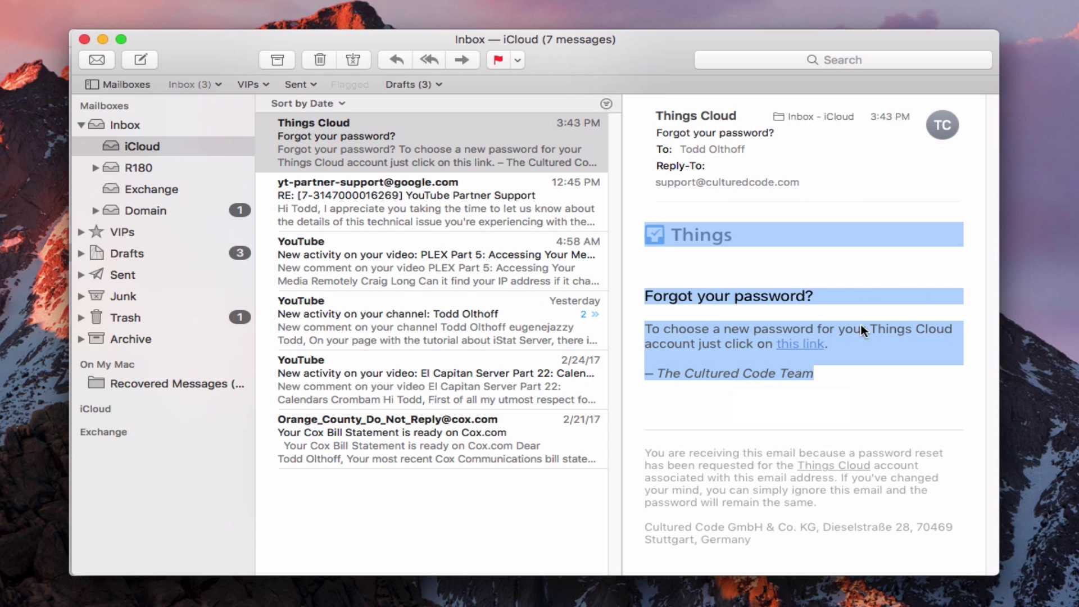
{"action": "left_click_drag", "start_coordinate": [813, 373], "coordinate": [636, 293]}
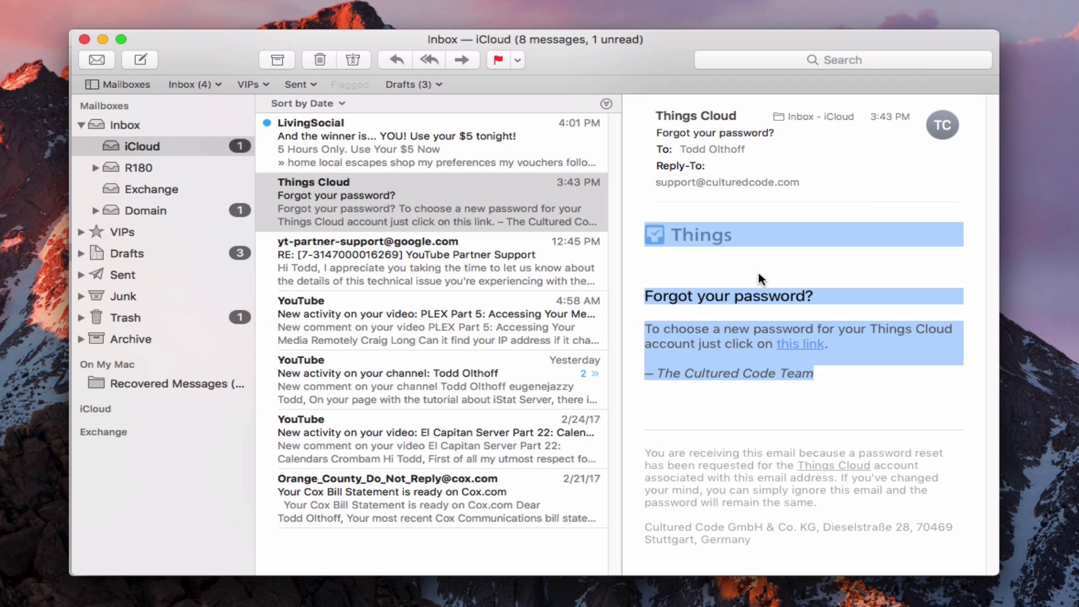
- Save the email as a 'Reset password' to-do via Quick Entry with Autofill, then minimize Mail
{"action": "key", "text": "ctrl+alt+space"}
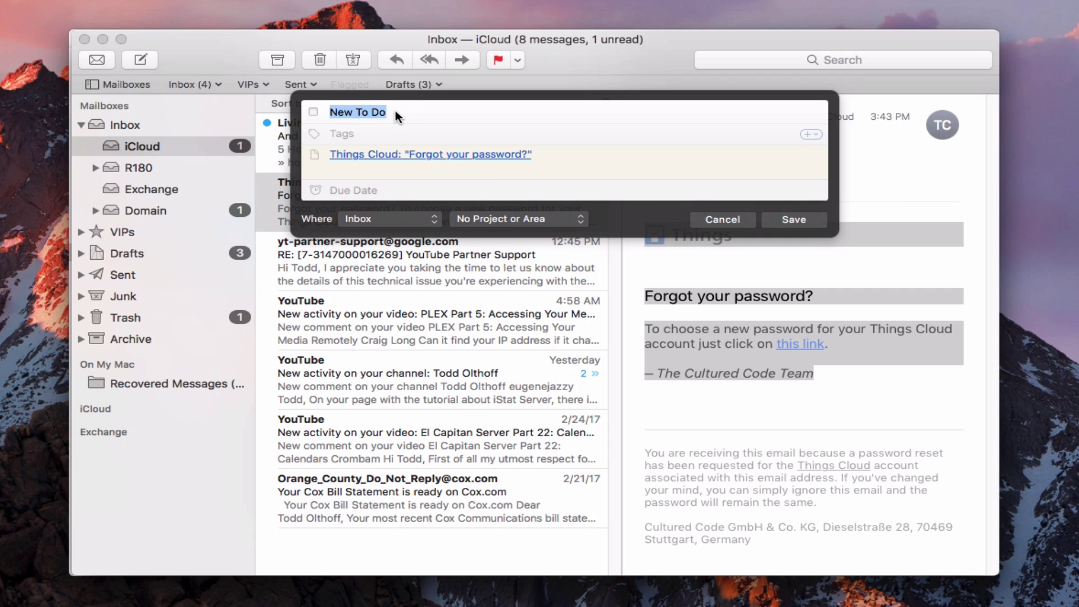
{"action": "type", "text": "Reset password"}
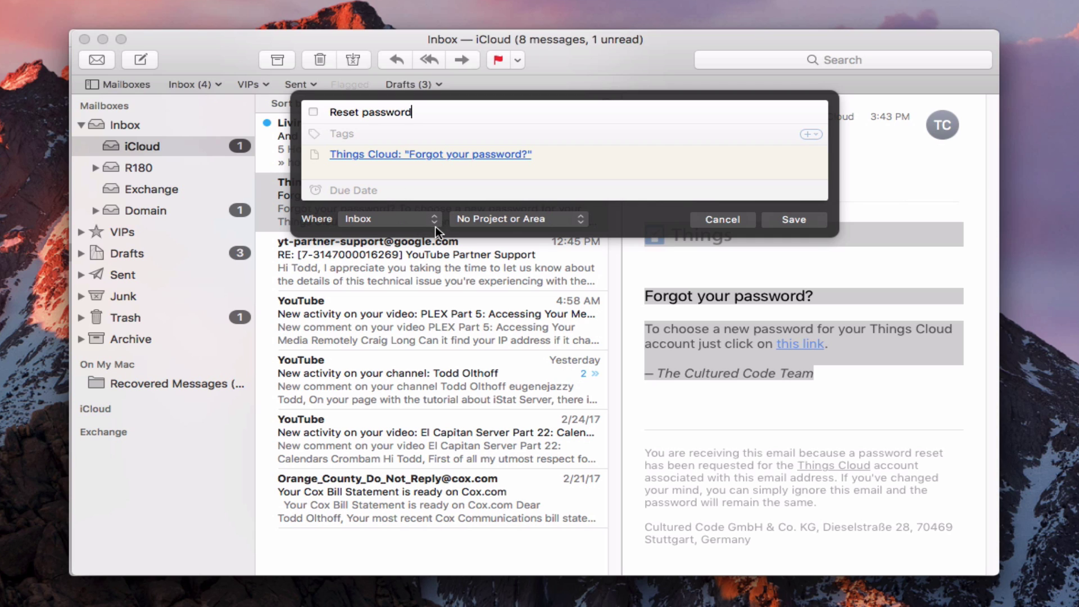
{"action": "left_click", "coordinate": [788, 219]}
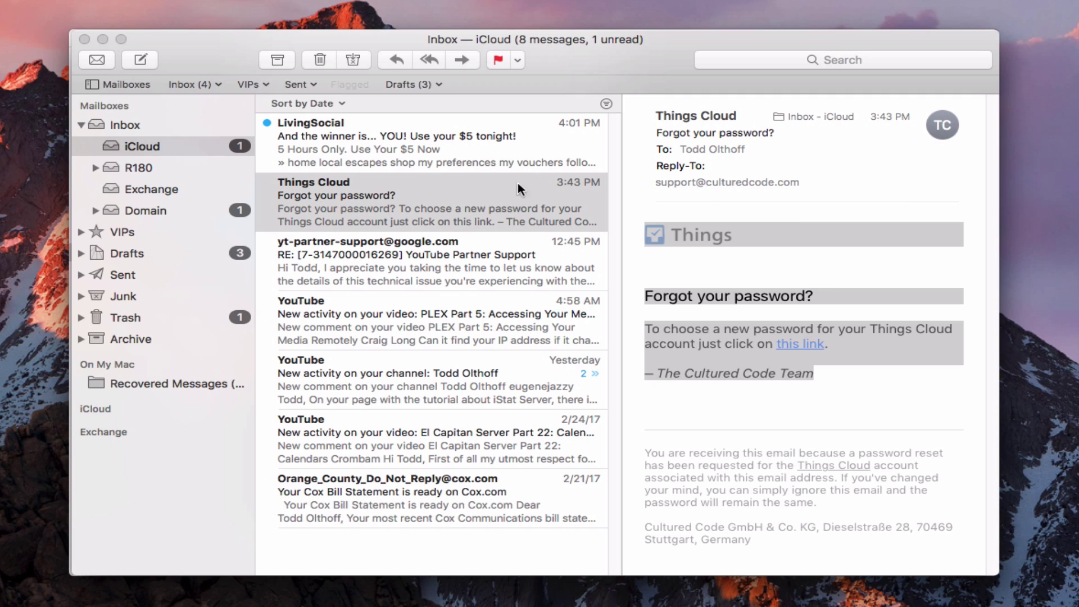
{"action": "left_click", "coordinate": [464, 191]}
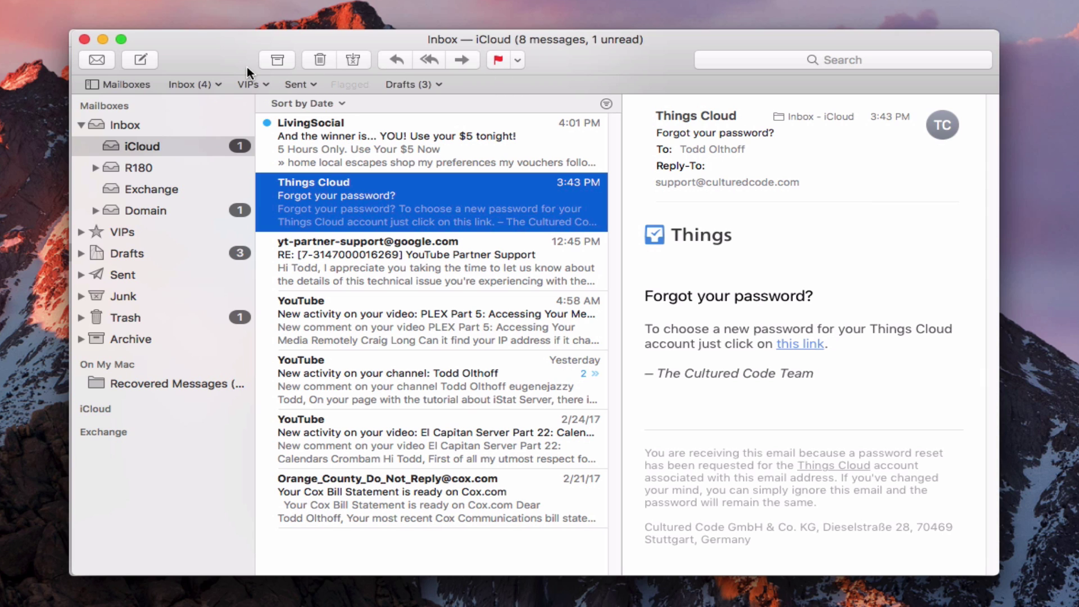
{"action": "left_click", "coordinate": [102, 39]}
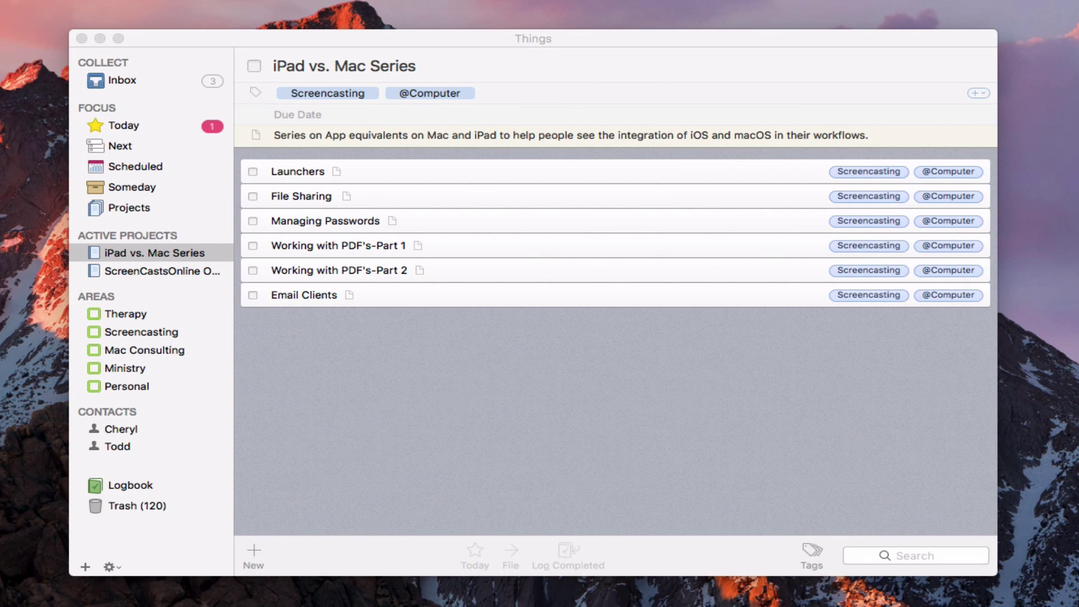
- Bring Things forward, then open Safari's Share menu on the YouTube video page
{"action": "left_click", "coordinate": [503, 37]}
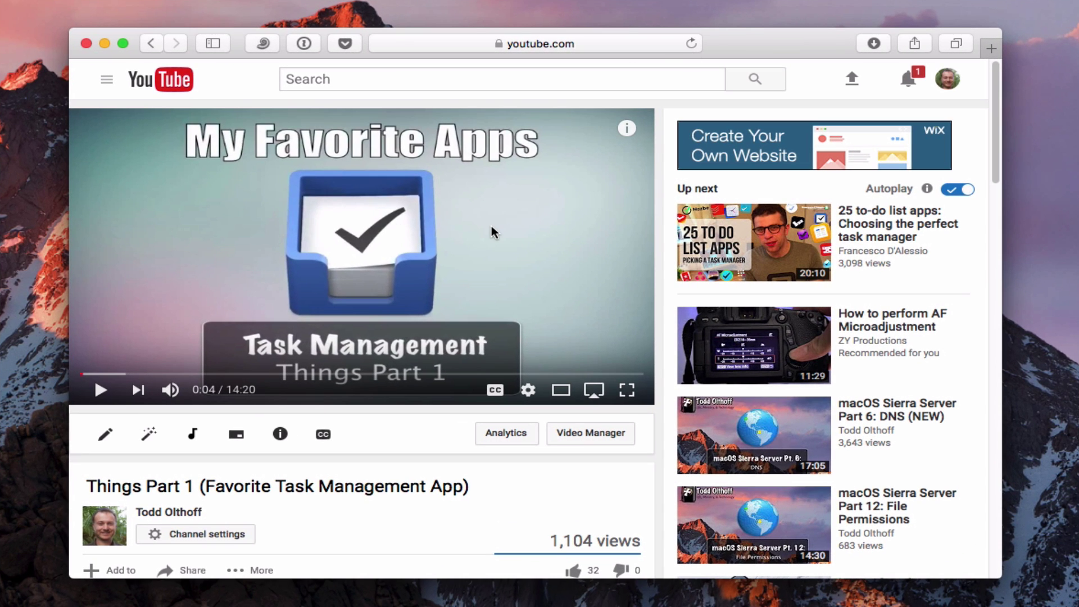
{"action": "left_click", "coordinate": [916, 47]}
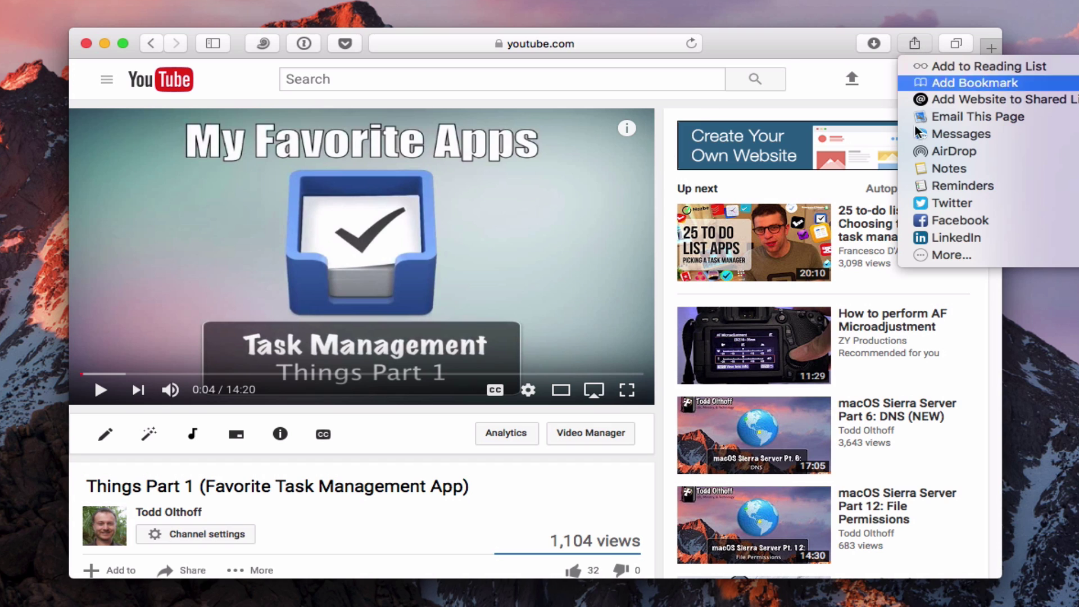
- Enable the Add to Things share extension and move it up beneath AirDrop
{"action": "left_click", "coordinate": [947, 254]}
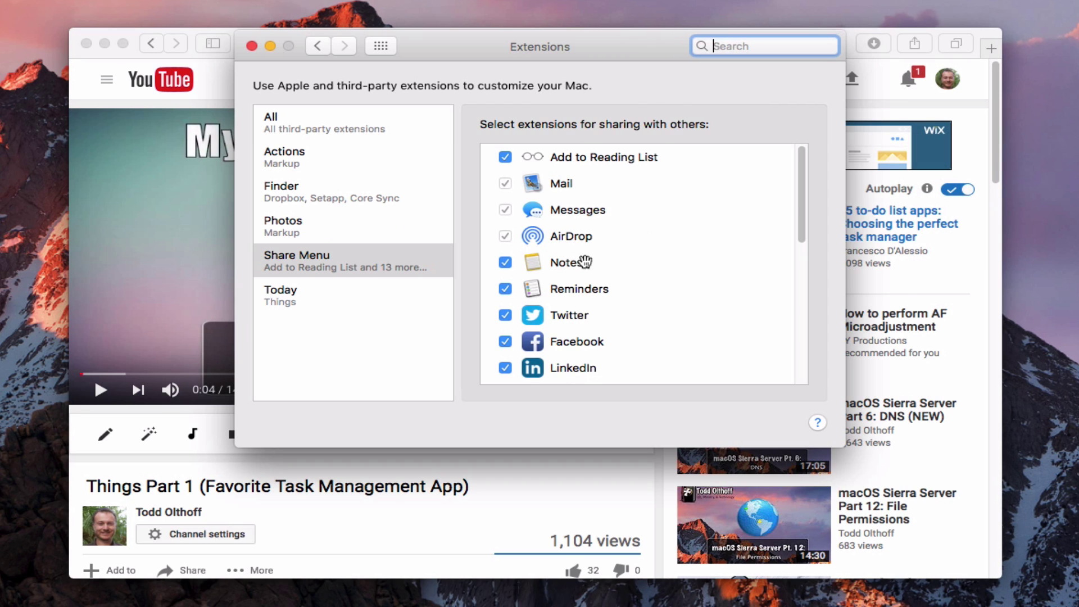
{"action": "scroll", "coordinate": [607, 313], "scroll_direction": "down", "scroll_amount": 5}
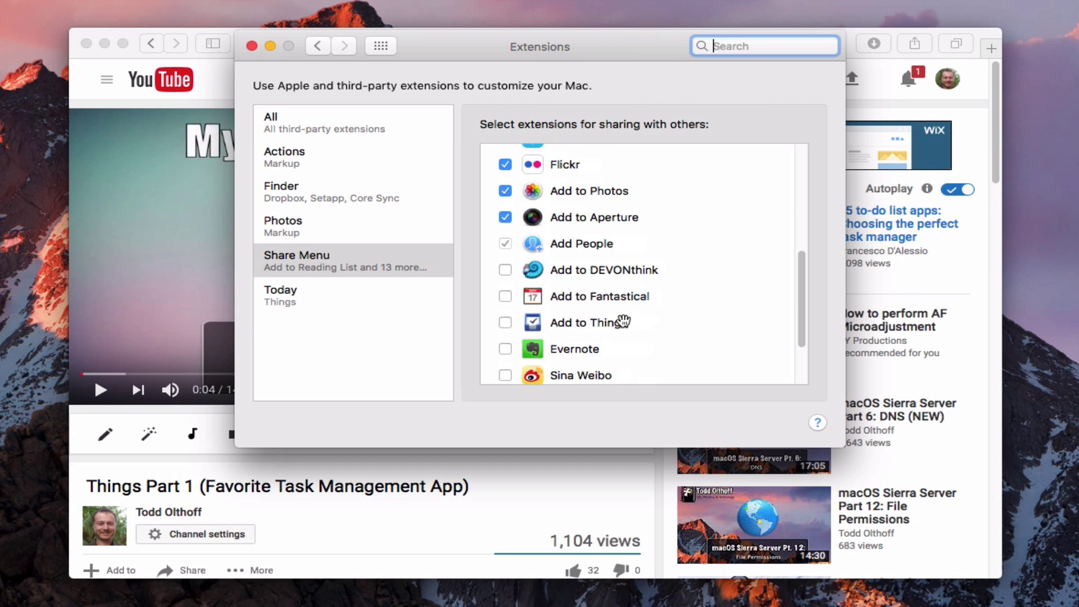
{"action": "scroll", "coordinate": [623, 322], "scroll_direction": "down", "scroll_amount": 1}
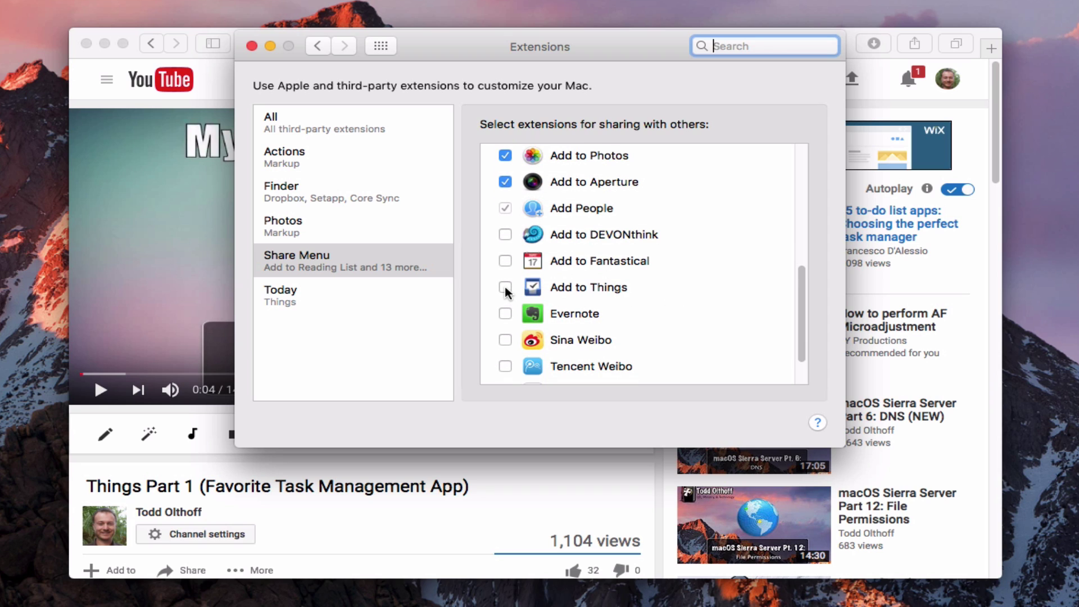
{"action": "left_click", "coordinate": [505, 288]}
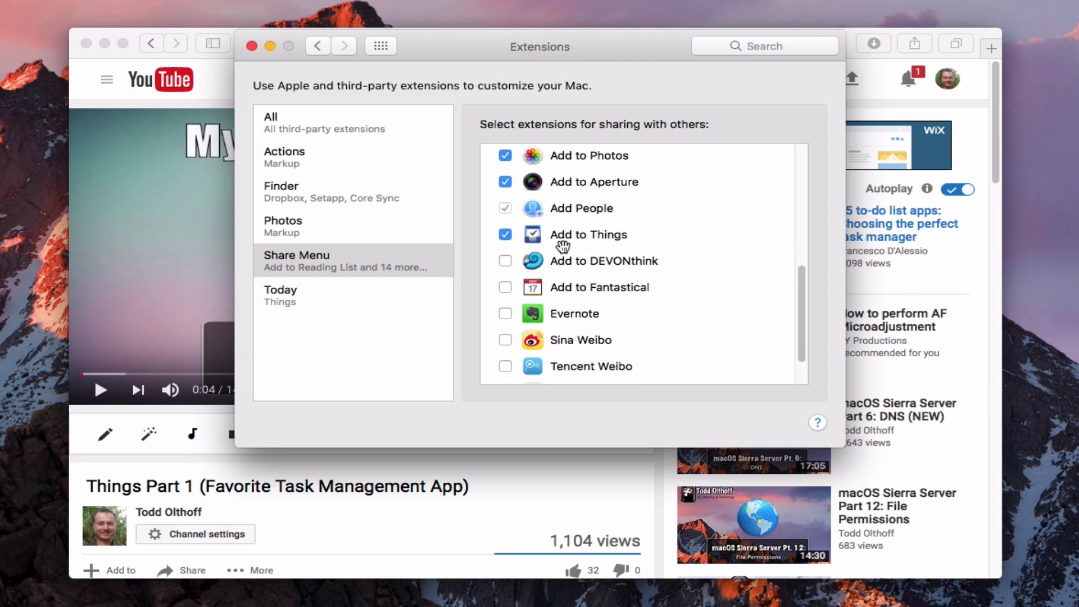
{"action": "mouse_move", "coordinate": [543, 240]}
{"action": "left_mouse_down"}
{"action": "mouse_move", "coordinate": [545, 143]}
{"action": "mouse_move", "coordinate": [545, 275]}
{"action": "mouse_move", "coordinate": [549, 256]}
{"action": "left_mouse_up"}
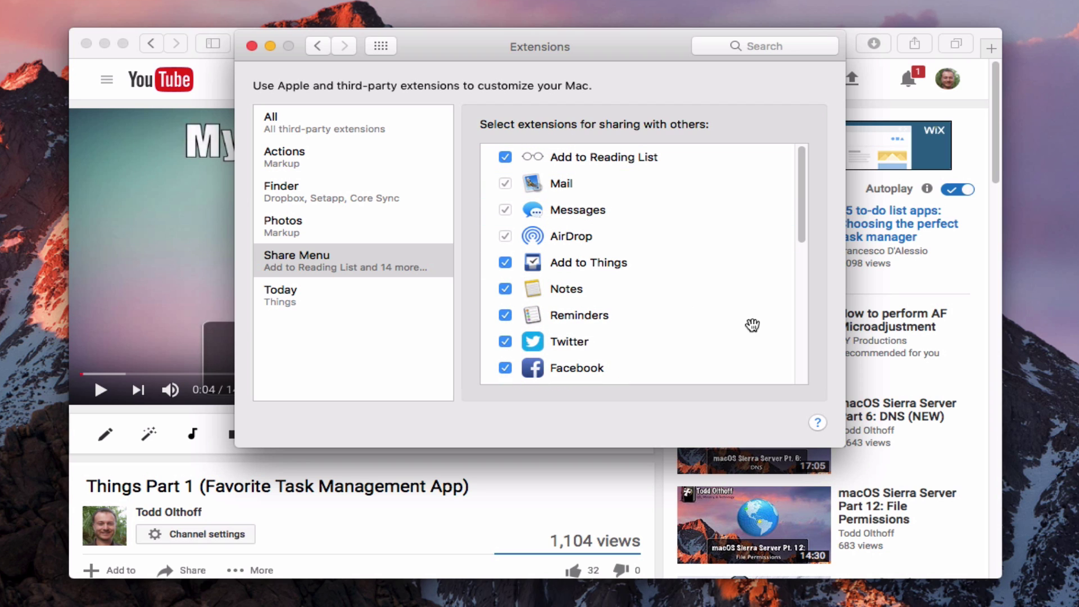
{"action": "left_click", "coordinate": [252, 46]}
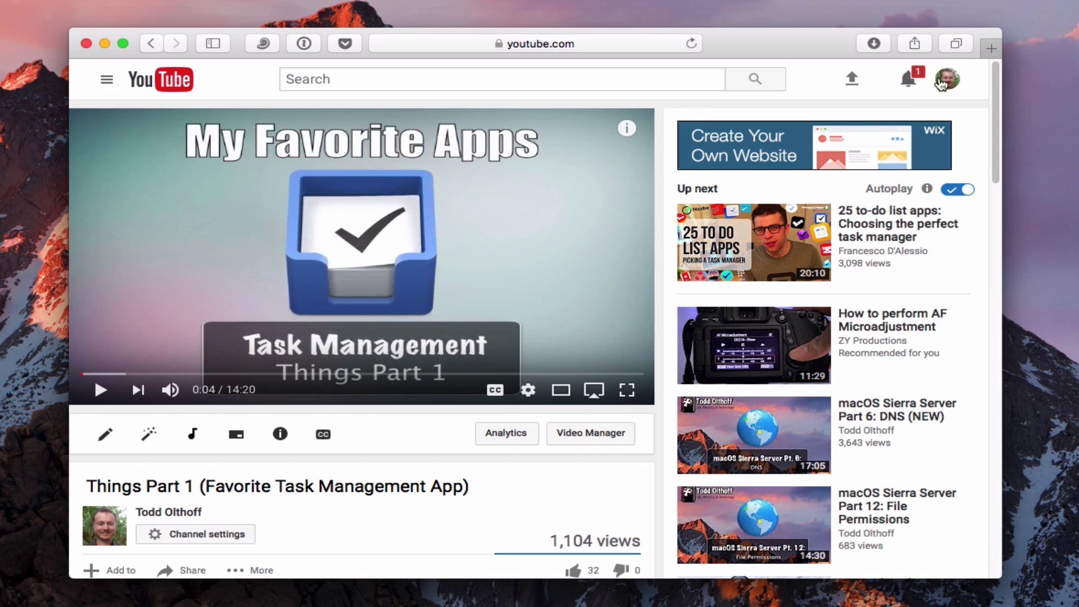
- Share the YouTube video page to Things with Add to Things
{"action": "left_click", "coordinate": [915, 44]}
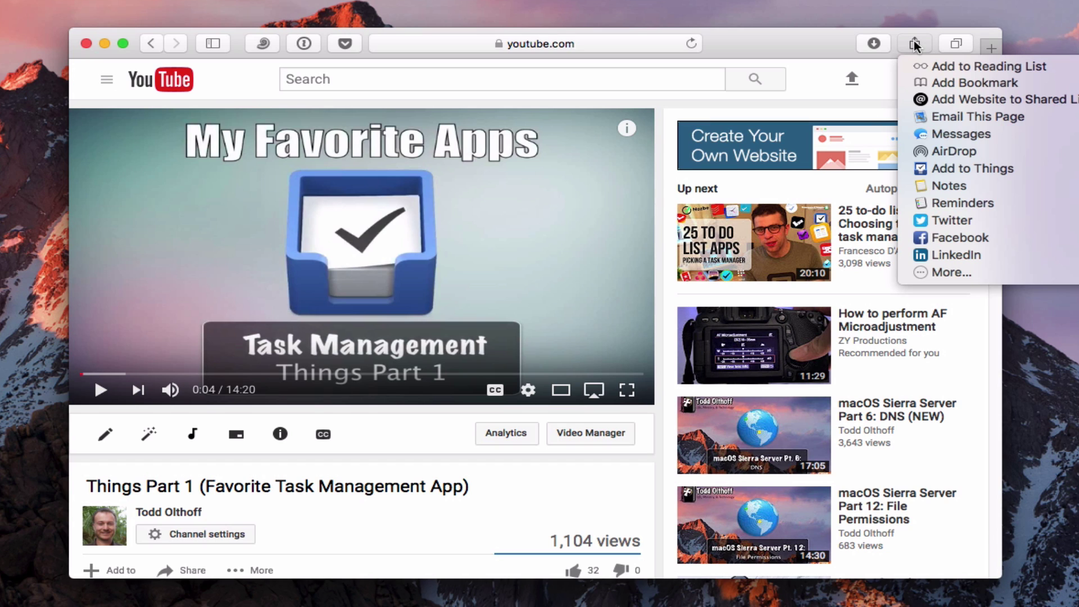
{"action": "left_click", "coordinate": [989, 171]}
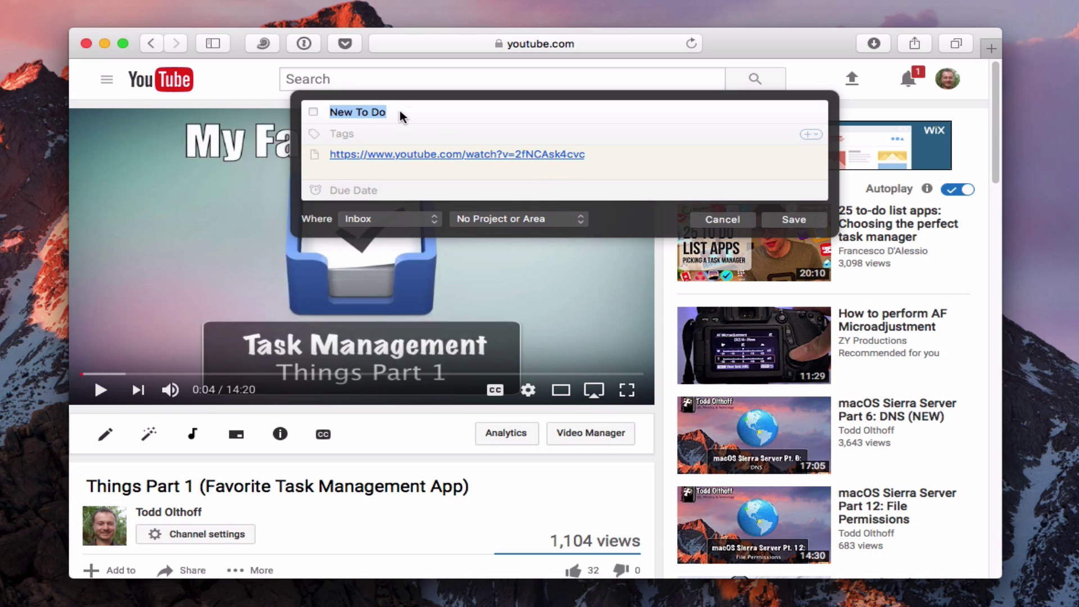
- Save the video as the 'Watch Things 1' to-do, minimize Safari, and view the Things Inbox
{"action": "type", "text": "Watch "}
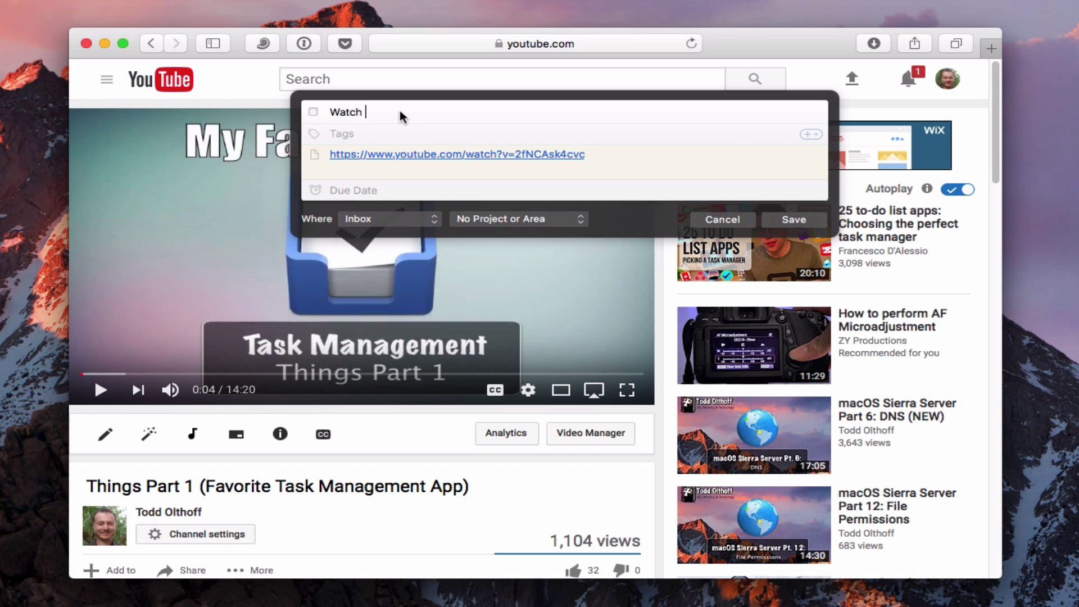
{"action": "type", "text": "Things 1"}
{"action": "left_click", "coordinate": [790, 224]}
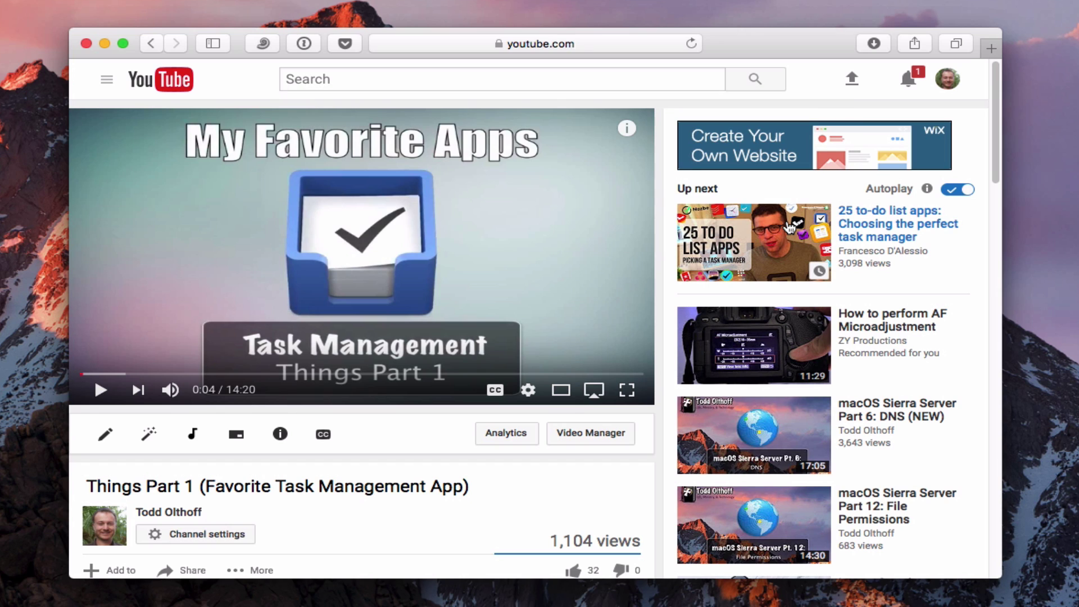
{"action": "left_click", "coordinate": [104, 43]}
{"action": "left_click", "coordinate": [136, 82]}
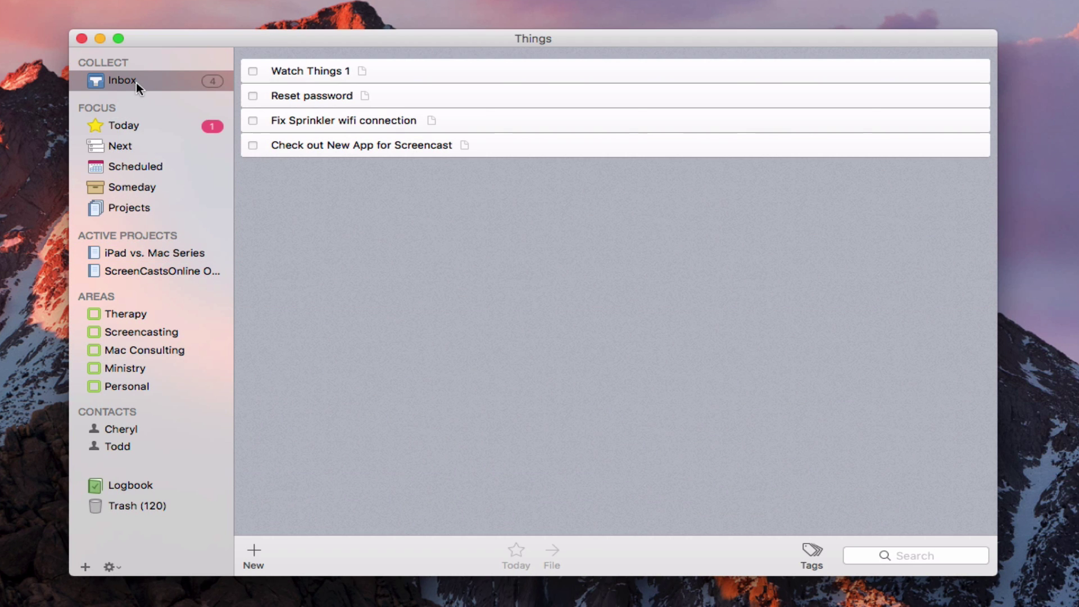
- Select and expand the Watch Things 1 Inbox to-do to reveal its YouTube link note
{"action": "left_click", "coordinate": [318, 72]}
{"action": "double_click", "coordinate": [318, 72]}
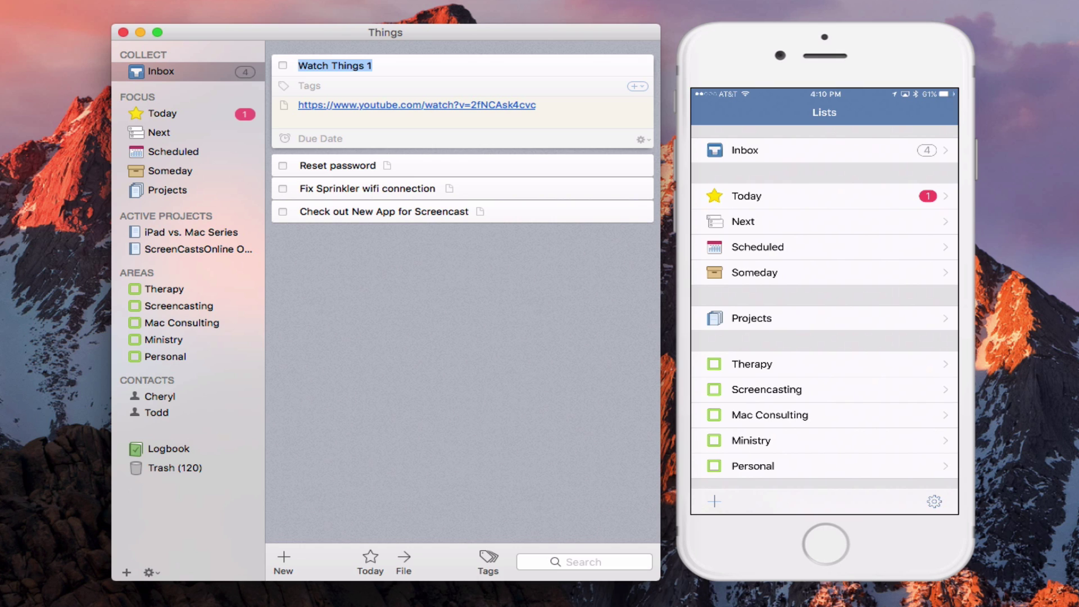
- On the iPhone, open the Inbox and the synced Watch Things 1 to-do
{"action": "left_click", "coordinate": [745, 150]}
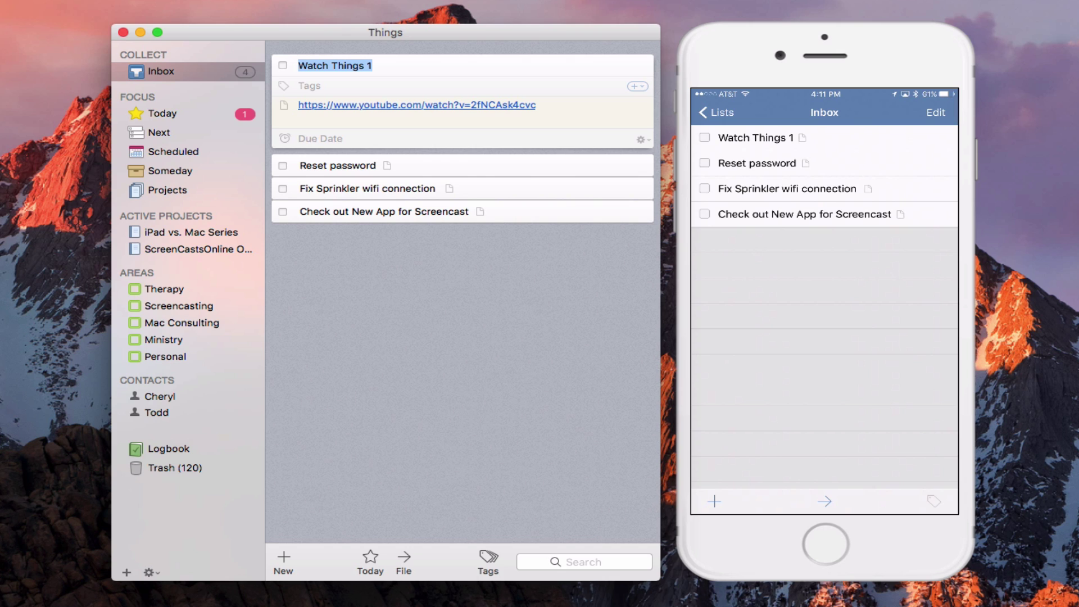
{"action": "left_click", "coordinate": [755, 137]}
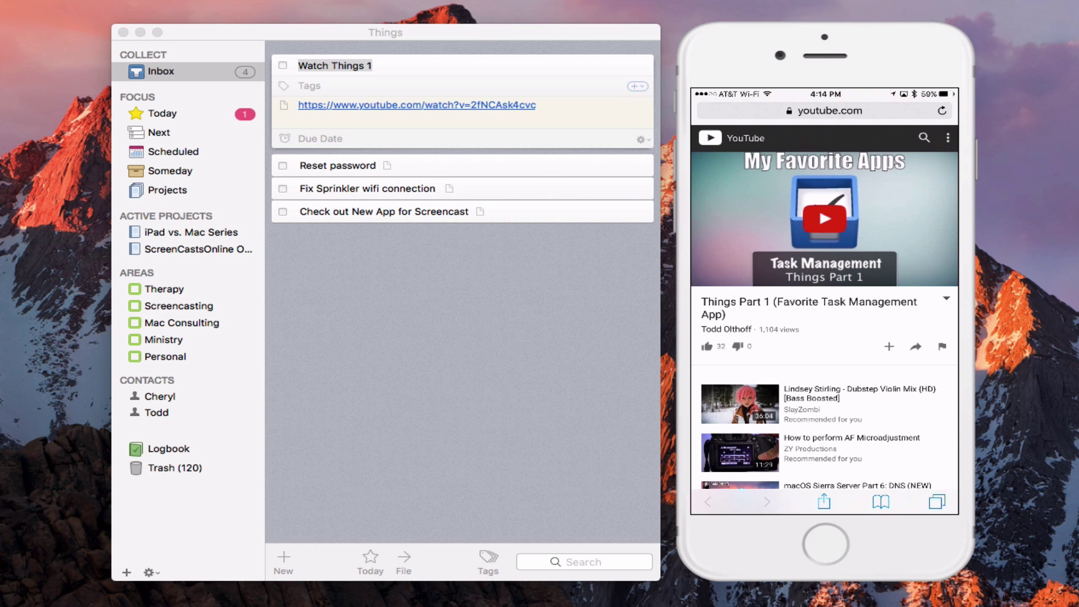
- Share the YouTube page via Add to Things as a to-do titled 'Watch part 1'
{"action": "left_click", "coordinate": [824, 500]}
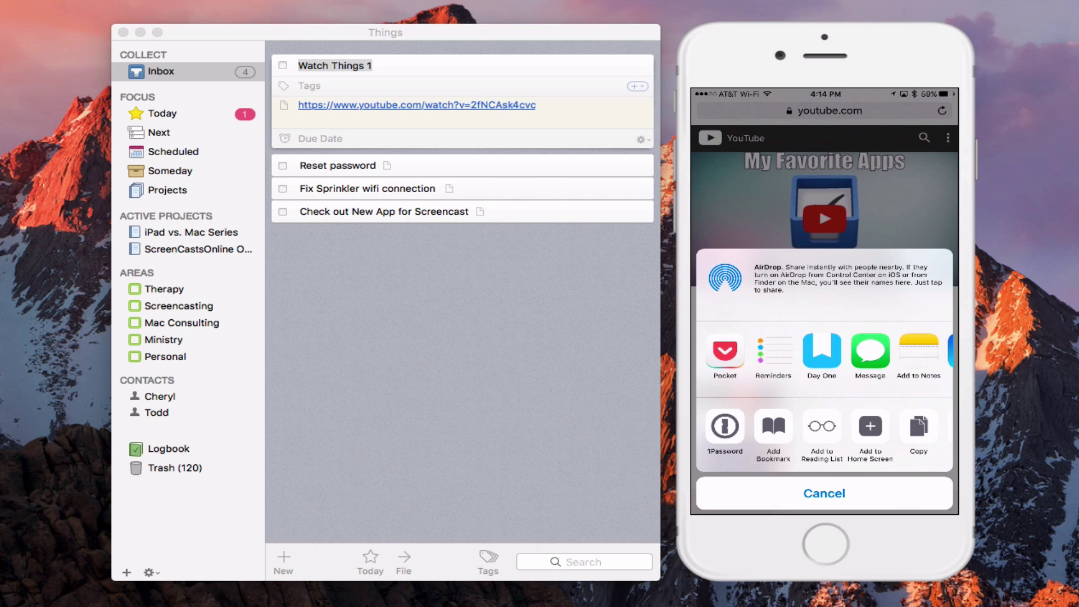
{"action": "scroll", "coordinate": [824, 435], "scroll_direction": "right", "scroll_amount": 10}
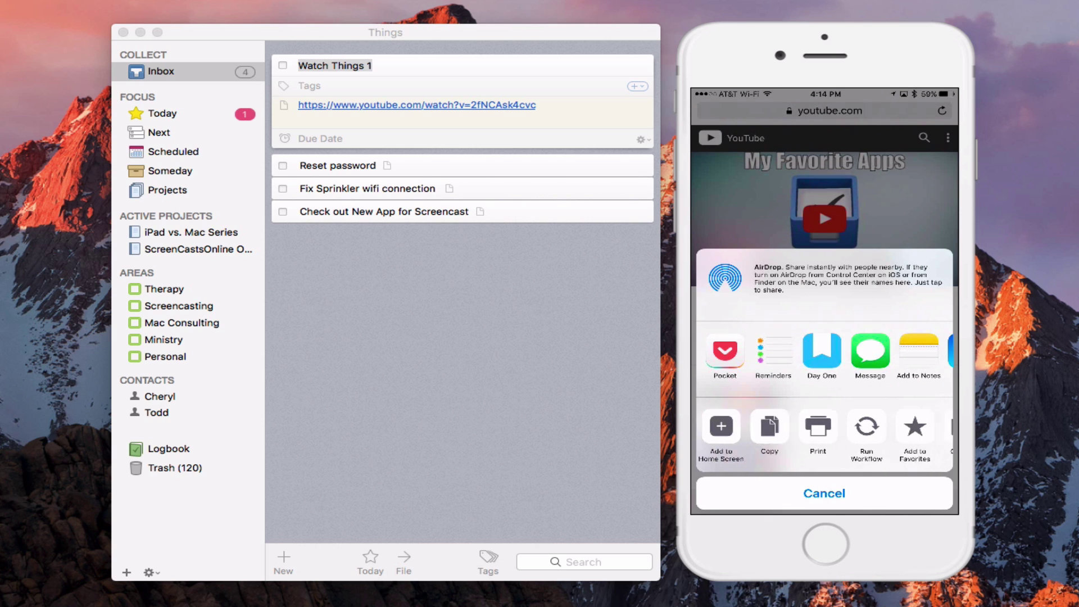
{"action": "scroll", "coordinate": [824, 436], "scroll_direction": "right", "scroll_amount": 3}
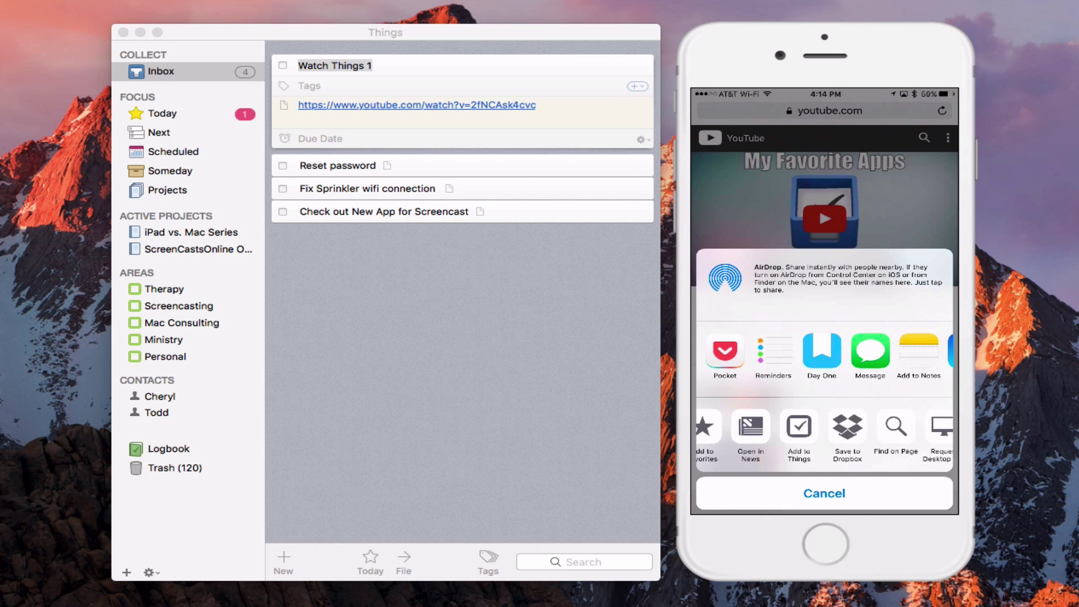
{"action": "left_click", "coordinate": [799, 427]}
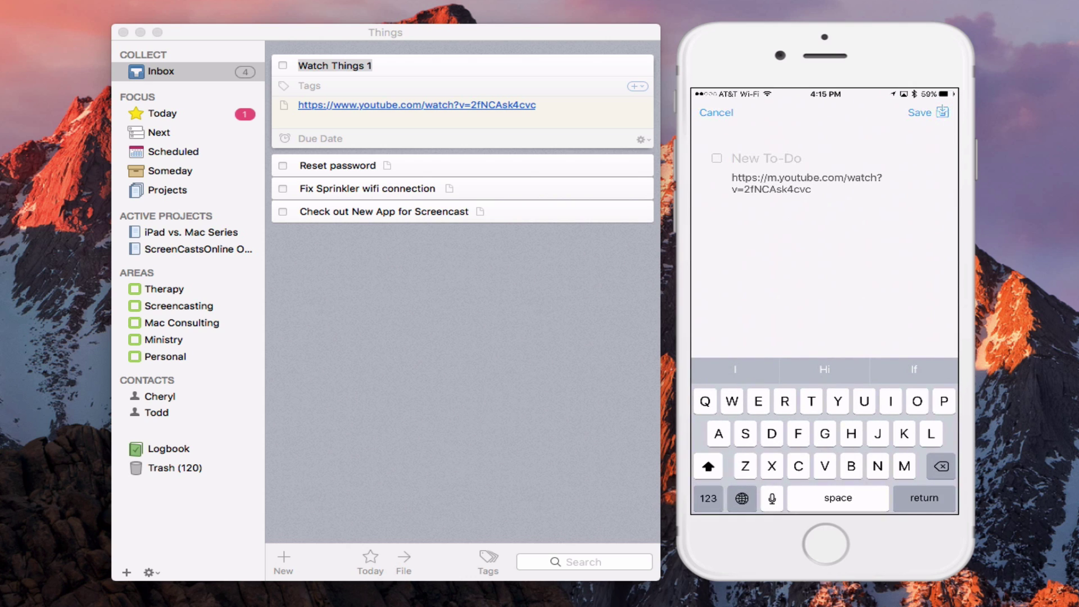
{"action": "type", "text": "Watch "}
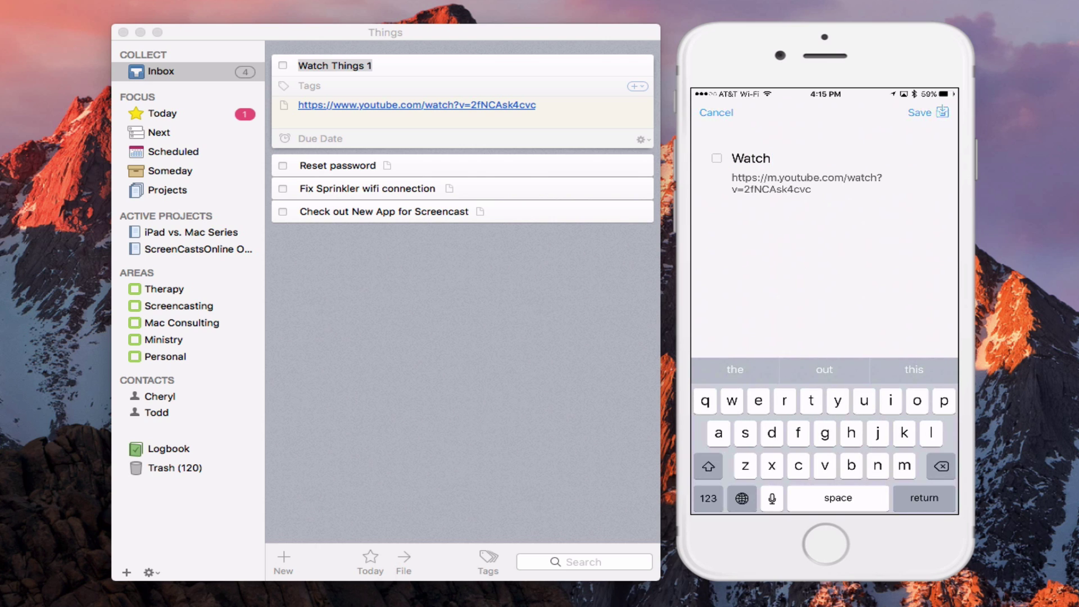
{"action": "type", "text": "part 1"}
{"action": "left_click", "coordinate": [919, 112]}
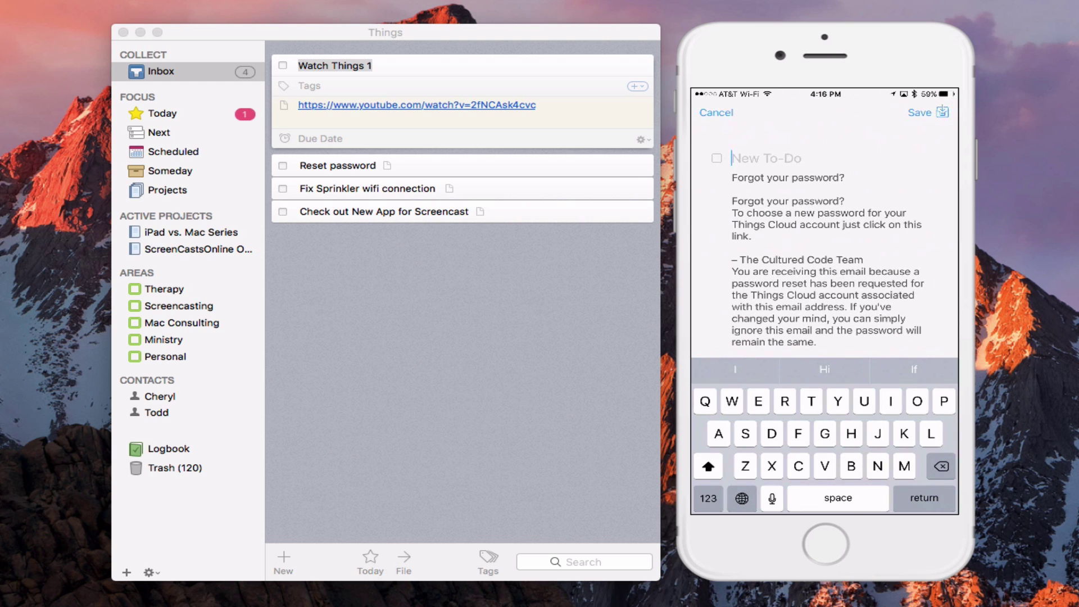
- Title the email's Things to-do draft 'Reset password' and save it
{"action": "type", "text": "Rese"}
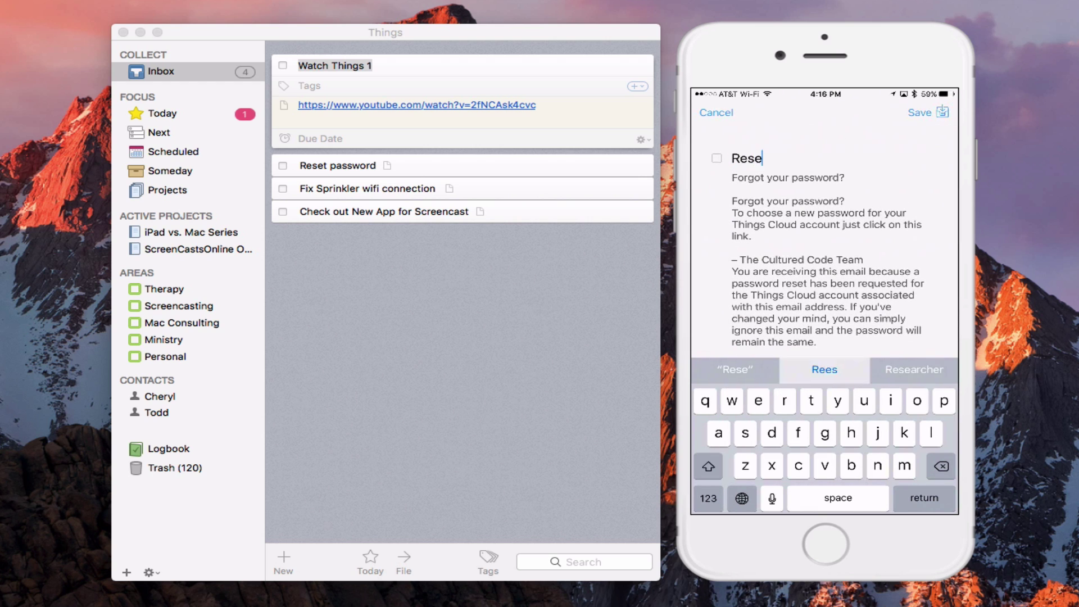
{"action": "type", "text": "t pass"}
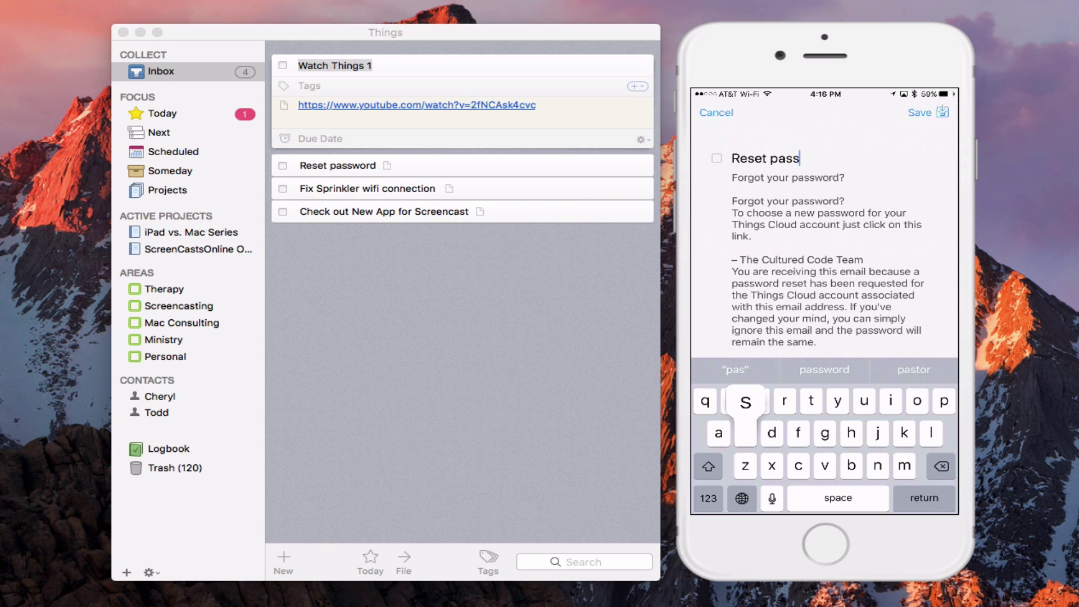
{"action": "type", "text": "wor"}
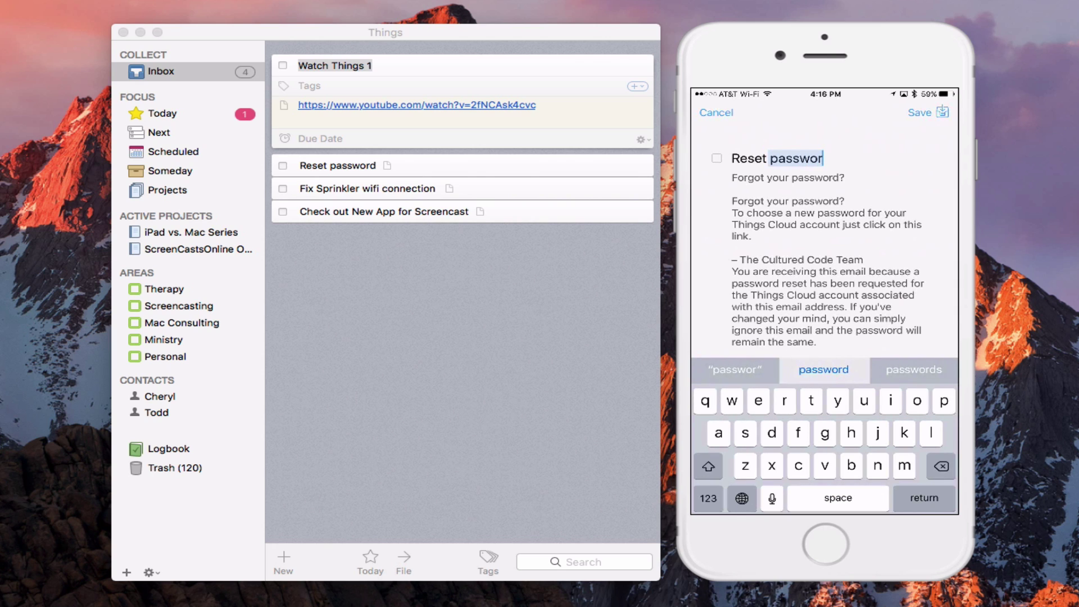
{"action": "type", "text": "d"}
{"action": "left_click", "coordinate": [920, 112]}
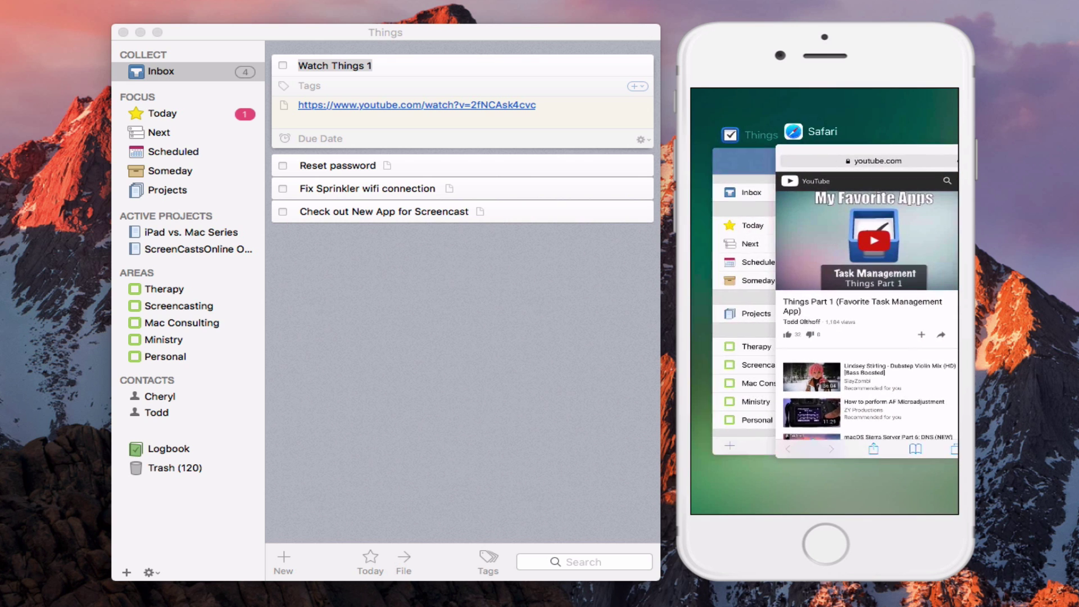
- In Things on the phone, open the Inbox and inspect the Watch part 1 to-do
{"action": "left_click", "coordinate": [742, 253]}
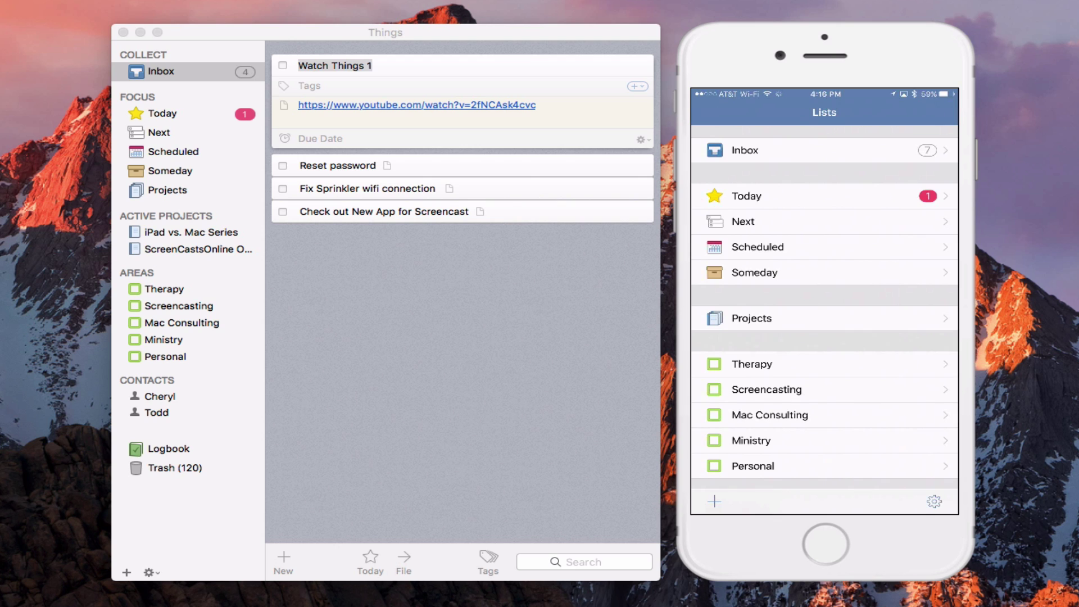
{"action": "left_click", "coordinate": [745, 150]}
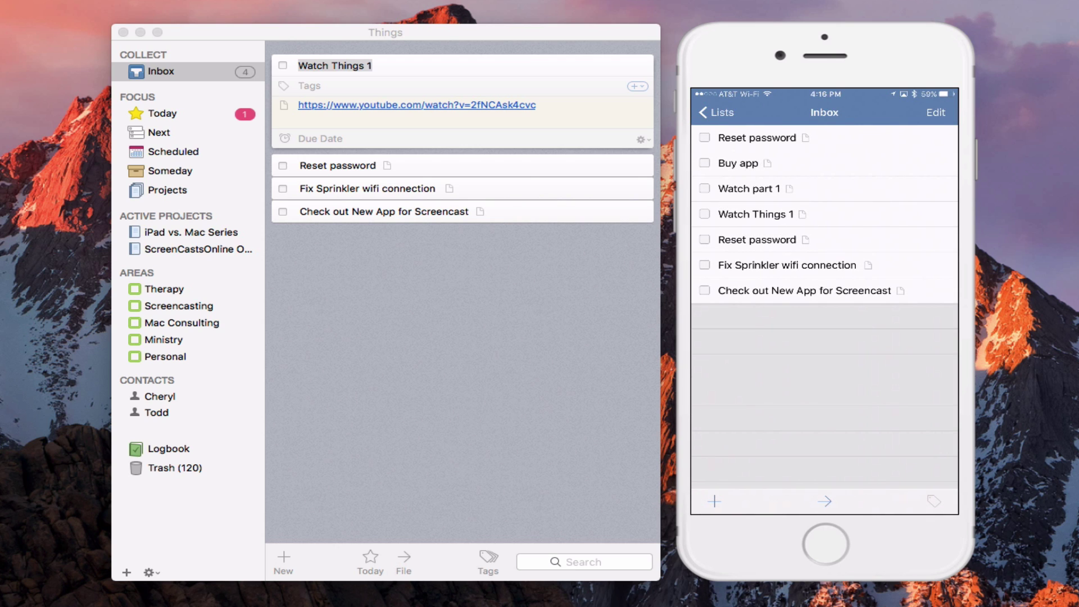
{"action": "left_click", "coordinate": [749, 189]}
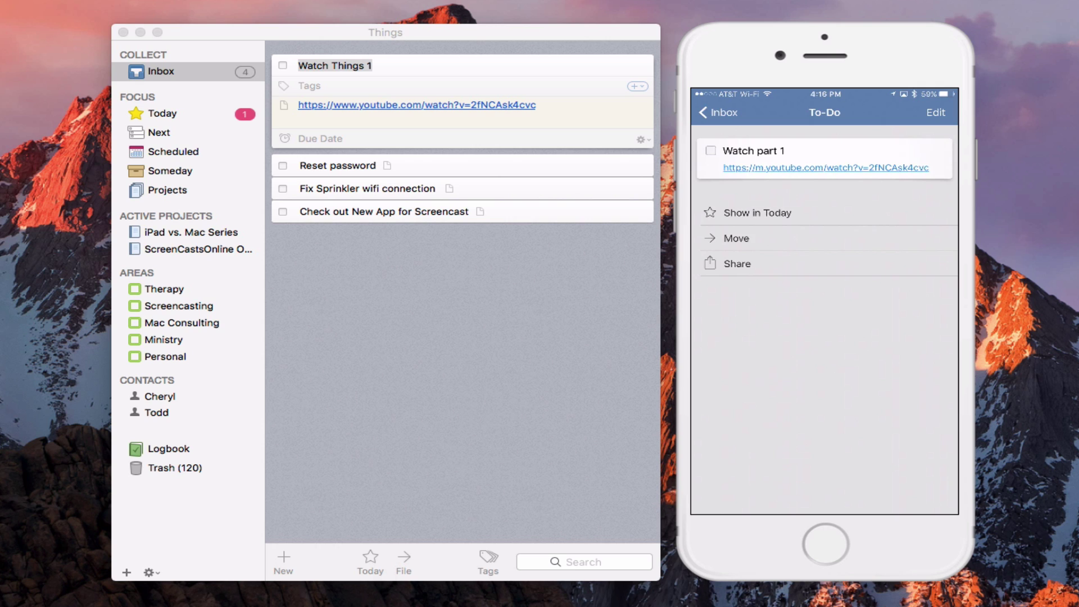
{"action": "left_click", "coordinate": [718, 113]}
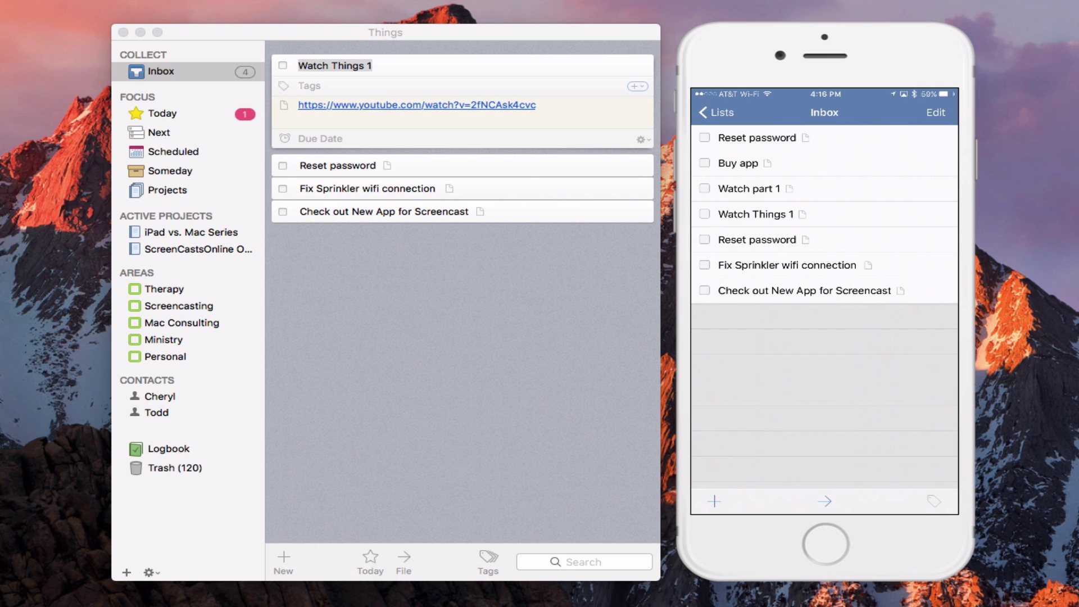
- Check the Reset password to-do's details twice, returning to the Inbox each time
{"action": "left_click", "coordinate": [757, 240]}
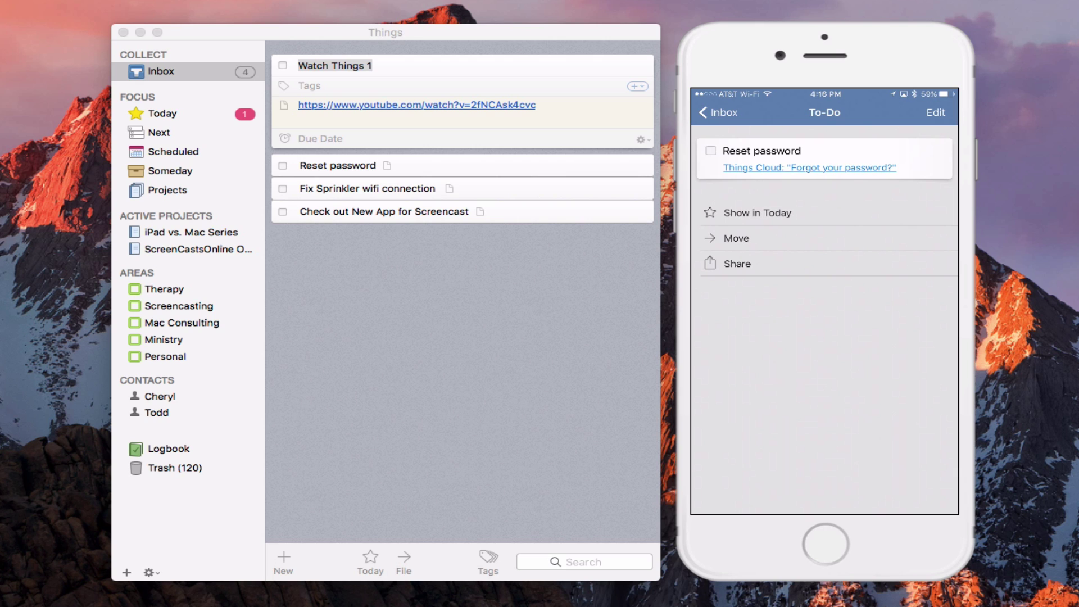
{"action": "left_click", "coordinate": [719, 113]}
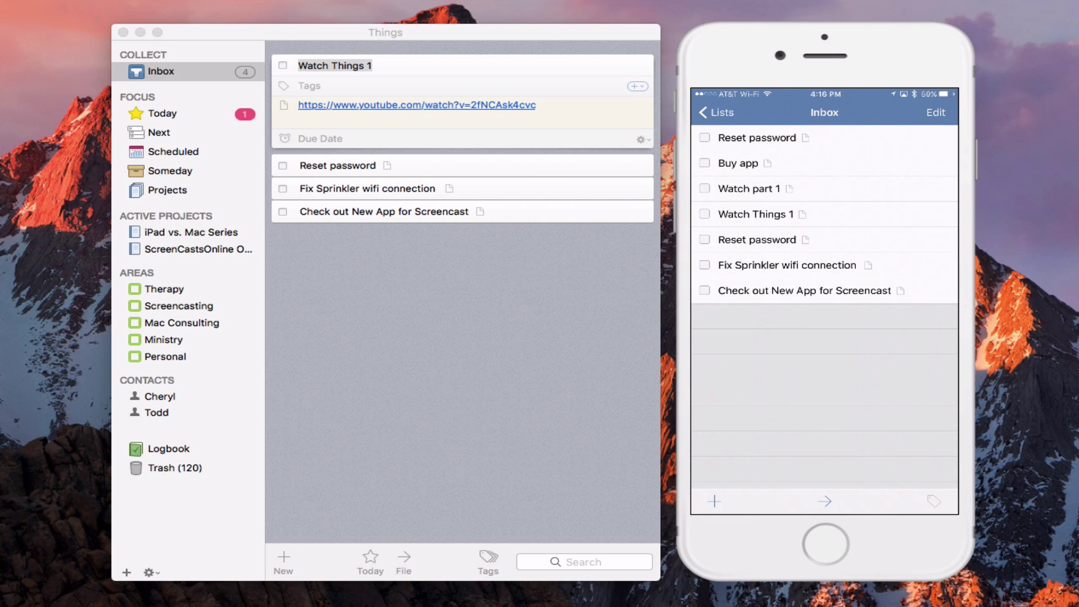
{"action": "left_click", "coordinate": [757, 239]}
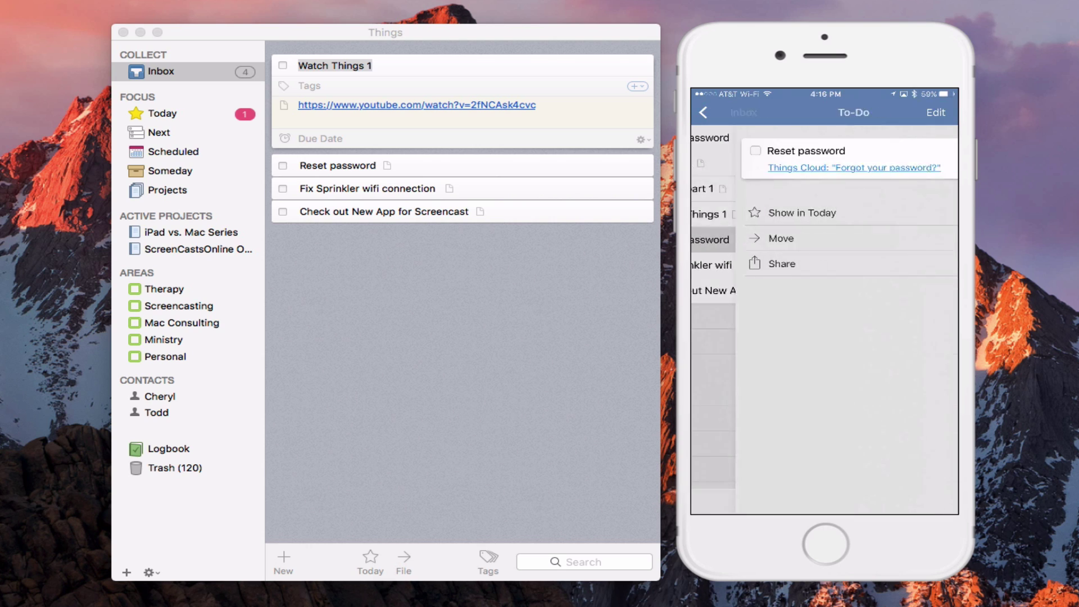
{"action": "left_click", "coordinate": [719, 112]}
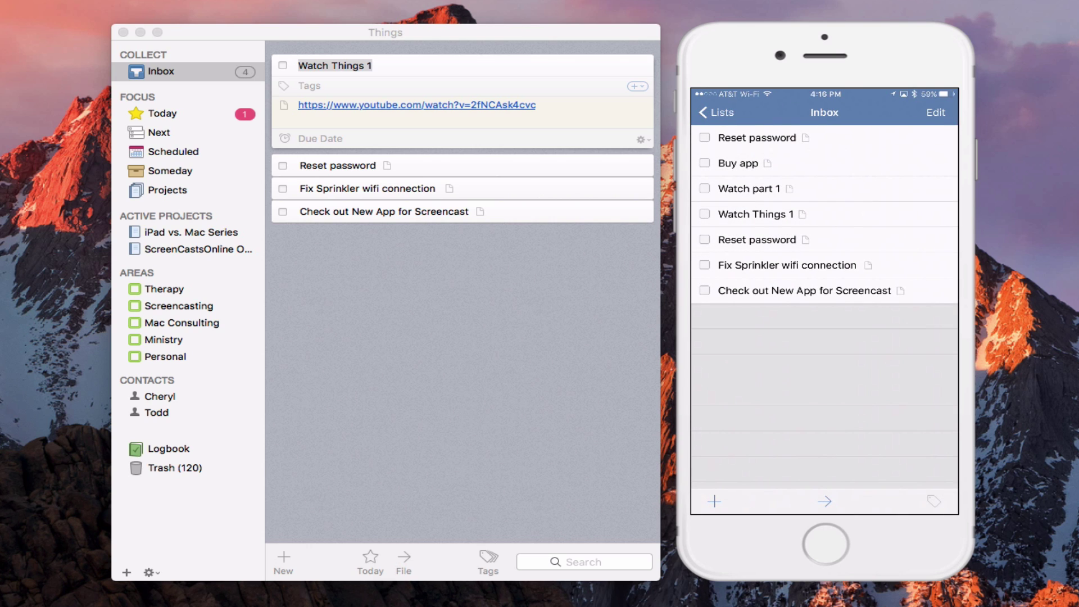